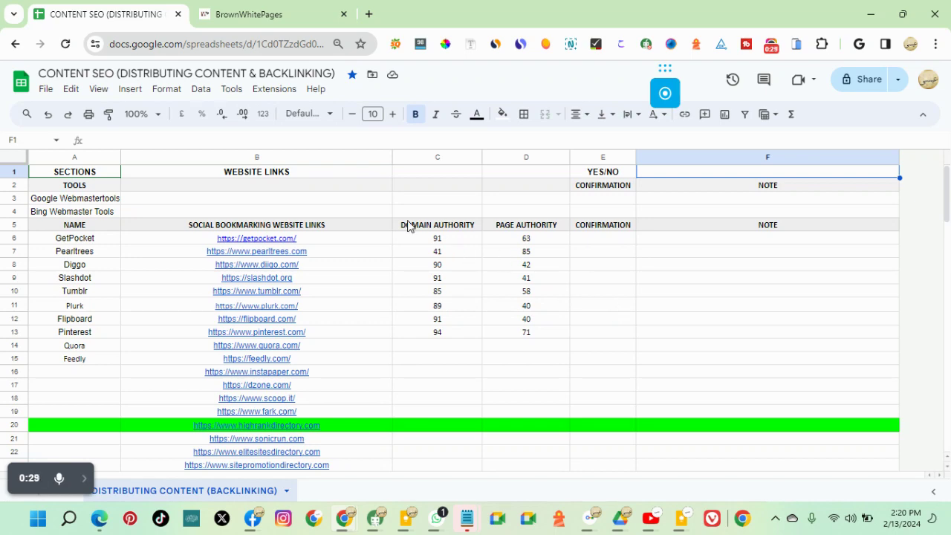
# - Look through the backlinking sheet's sections, from tools and social bookmarking down to web 2.0 and forum links
pyautogui.scroll(-12, 88, 187)
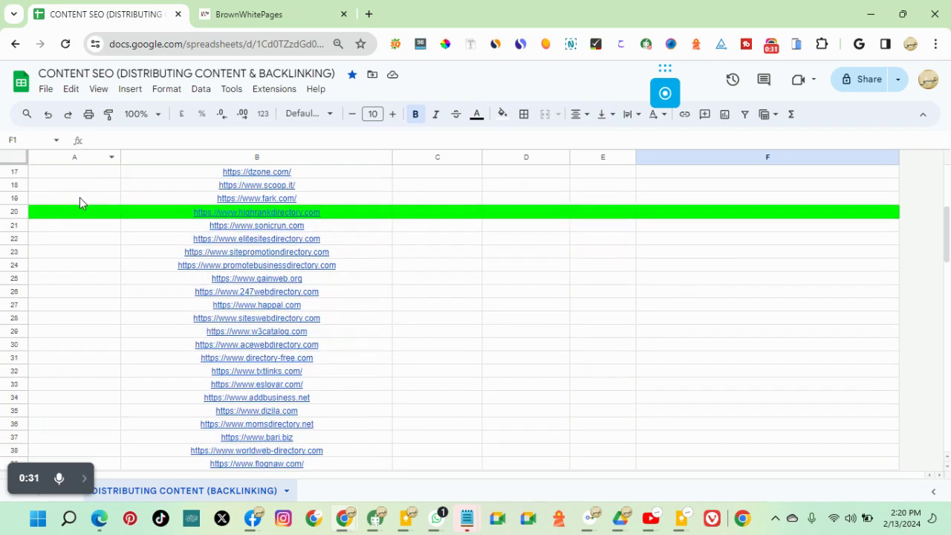
pyautogui.scroll(-11, 66, 271)
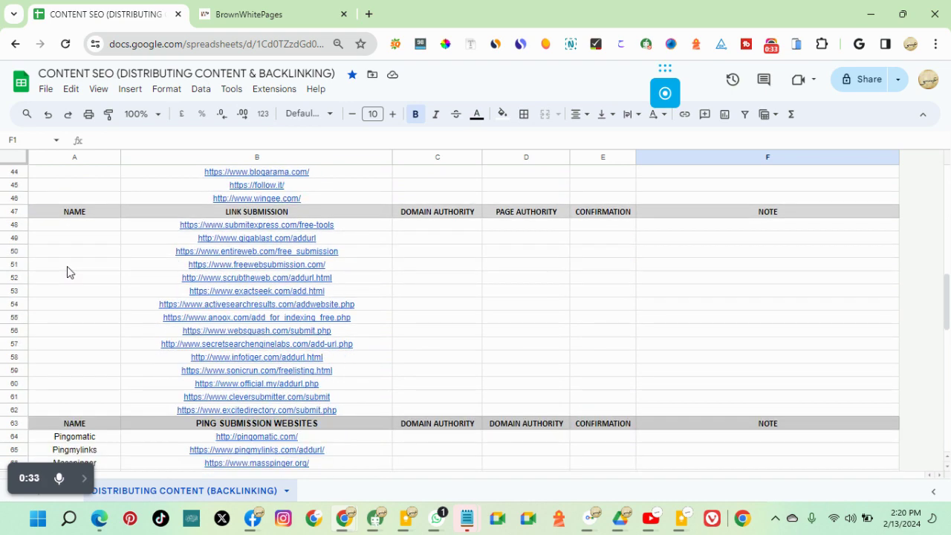
pyautogui.scroll(-8, 67, 271)
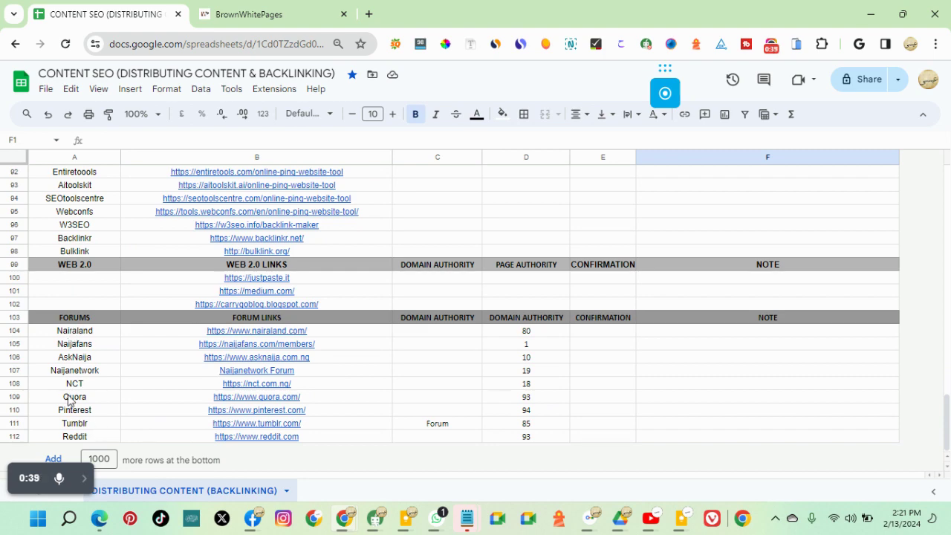
pyautogui.scroll(2, 89, 253)
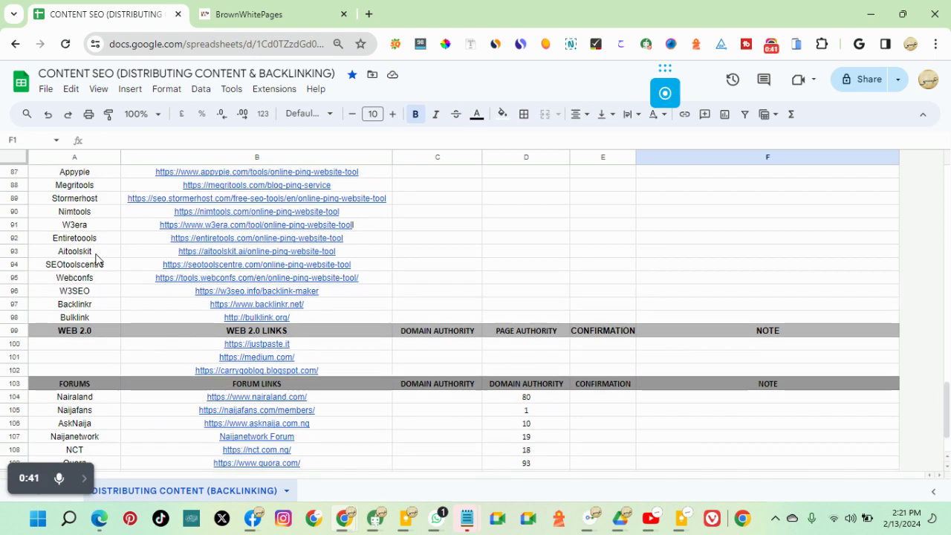
pyautogui.scroll(10, 92, 350)
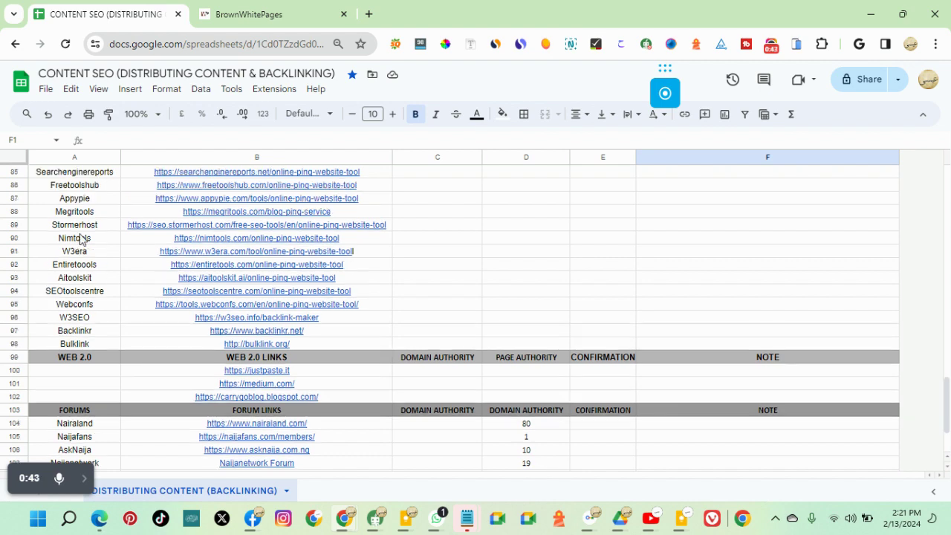
pyautogui.scroll(18, 126, 243)
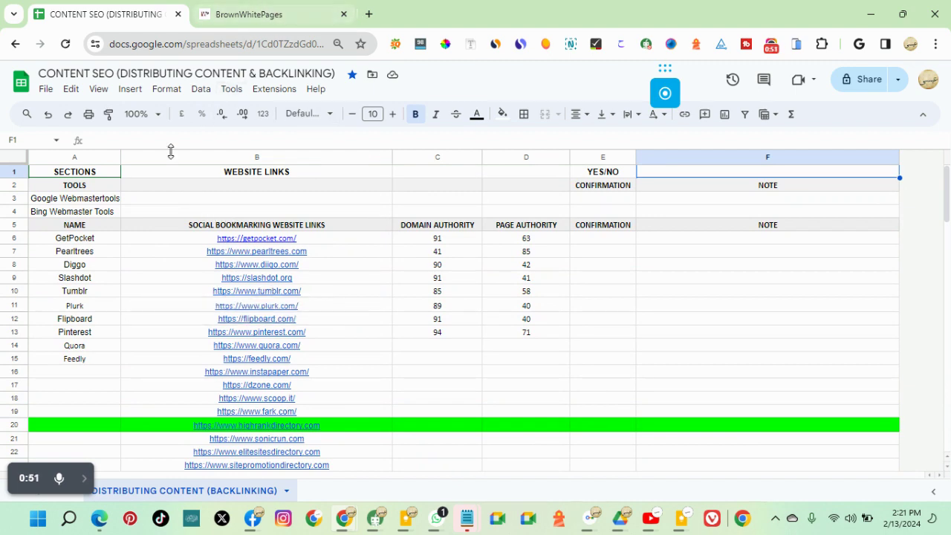
# - Switch to the BrownWhitePages blog and open the post "LIST OF ALL NIGERIAN BANKS"
pyautogui.click(236, 26)
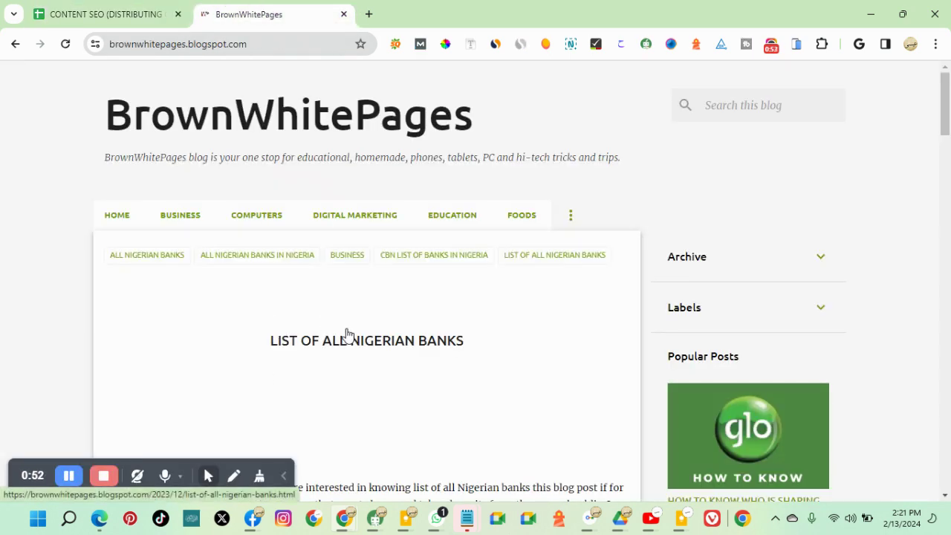
pyautogui.scroll(-1, 353, 336)
pyautogui.click(372, 278)
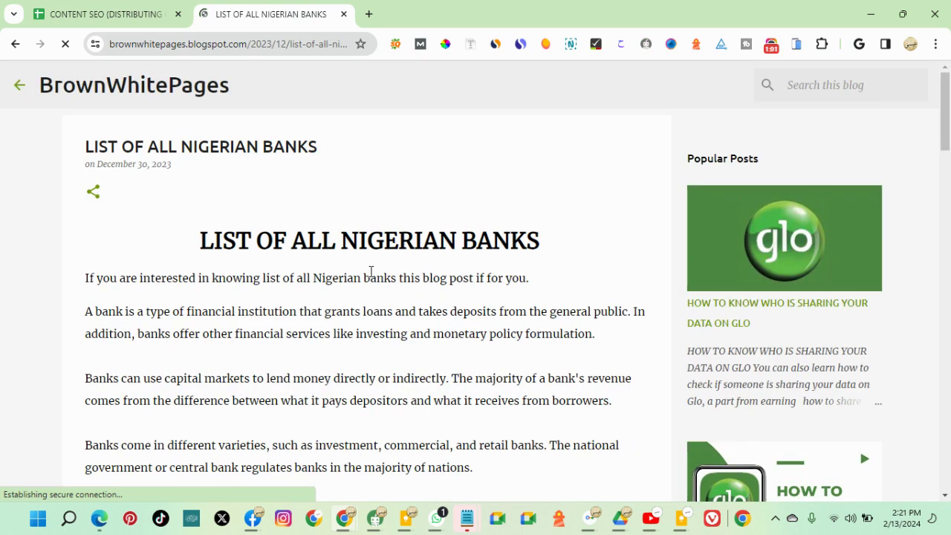
pyautogui.scroll(-2, 409, 241)
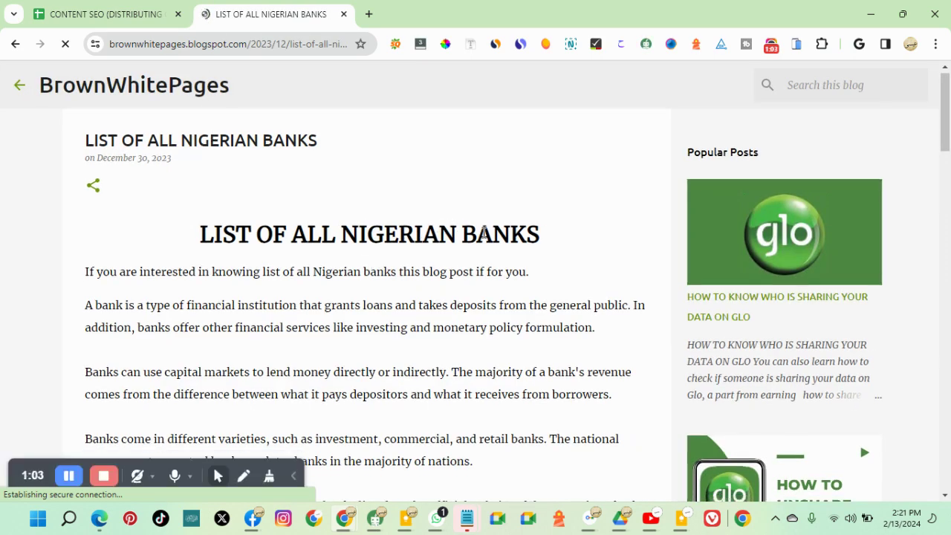
pyautogui.scroll(2, 426, 237)
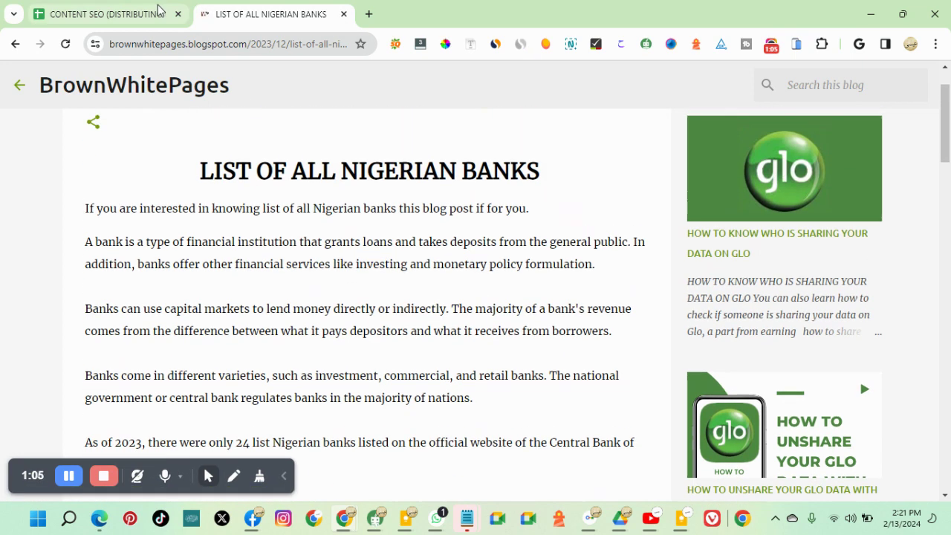
pyautogui.click(141, 14)
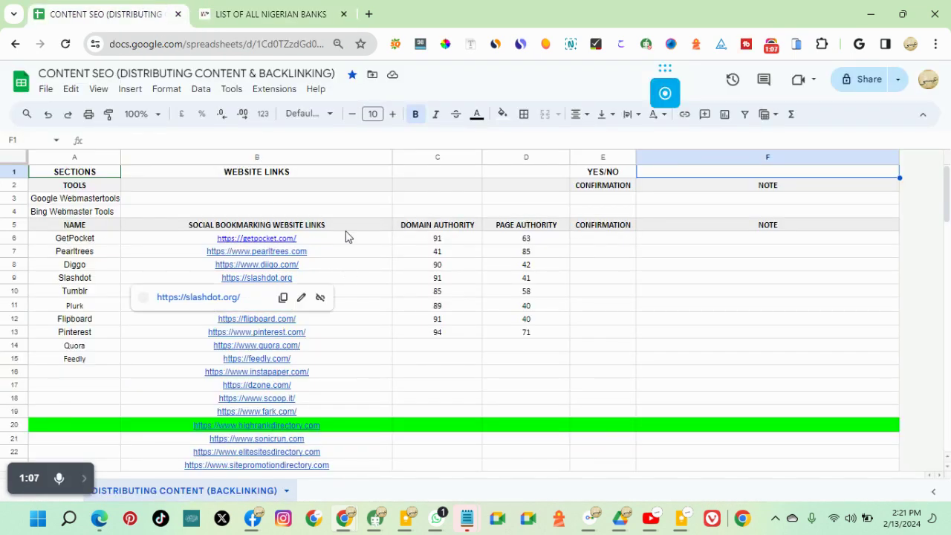
pyautogui.click(291, 18)
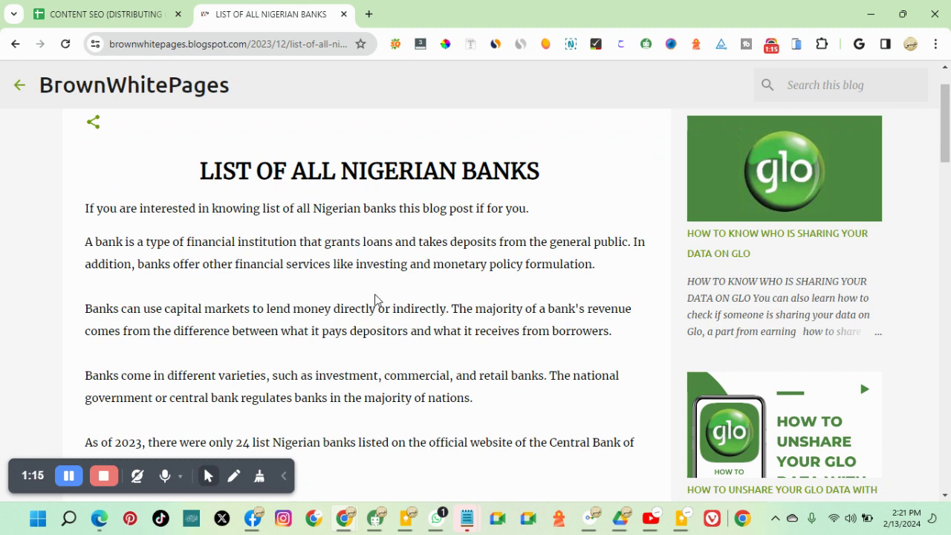
pyautogui.click(283, 475)
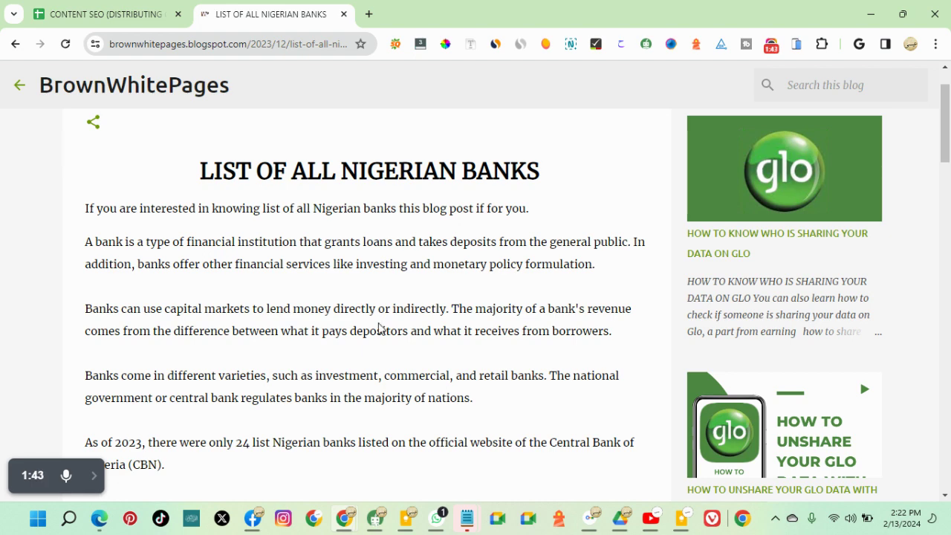
# - Return to the backlinking spreadsheet and copy the text "Google Webmastertools" from cell A3
pyautogui.click(132, 17)
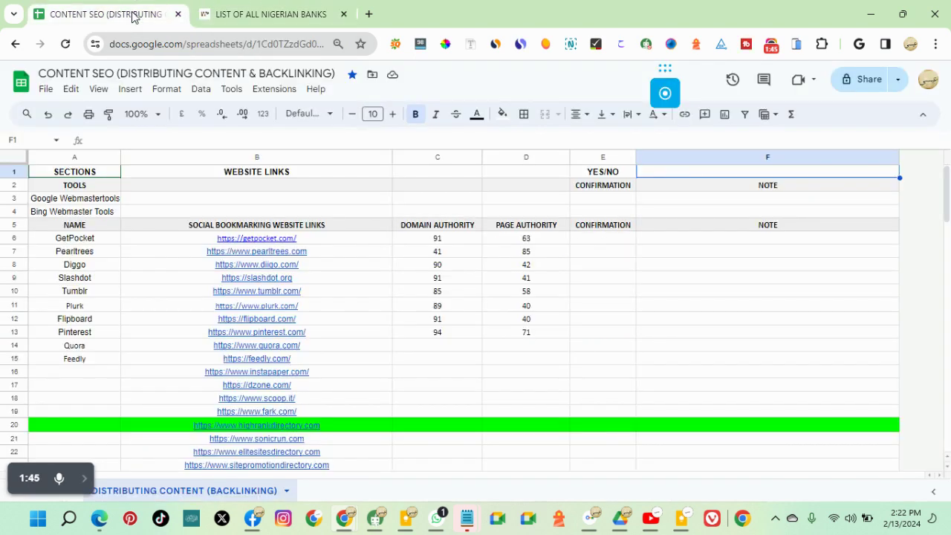
pyautogui.click(40, 201)
pyautogui.doubleClick(39, 201)
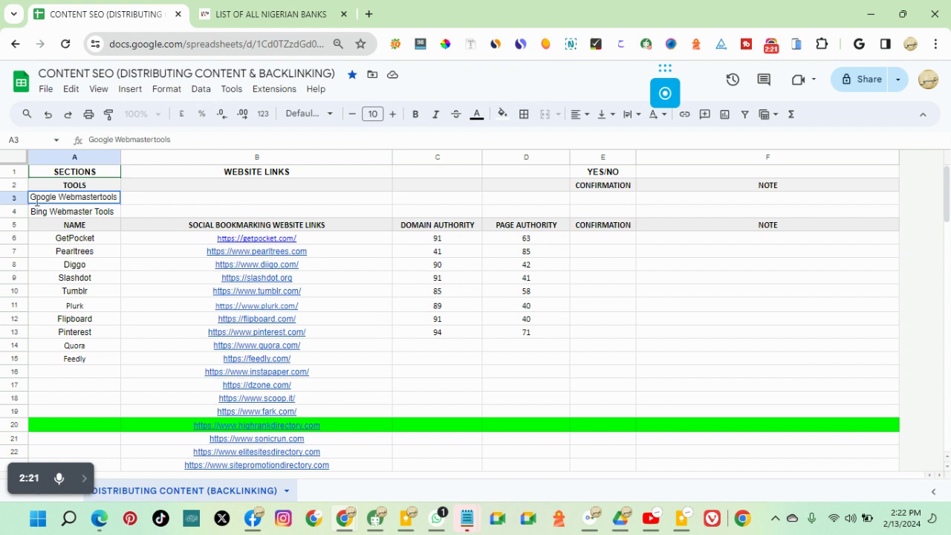
pyautogui.tripleClick(115, 198)
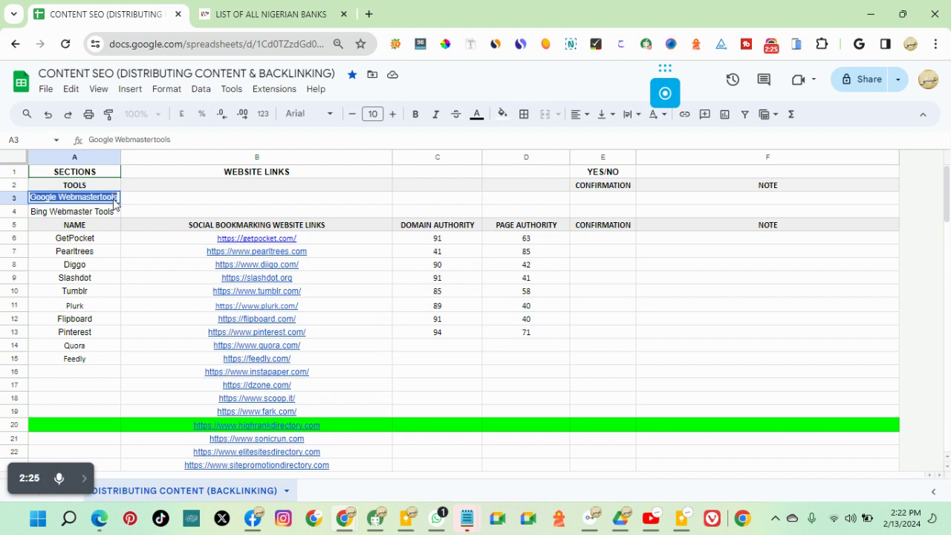
pyautogui.rightClick(143, 197)
pyautogui.click(180, 216)
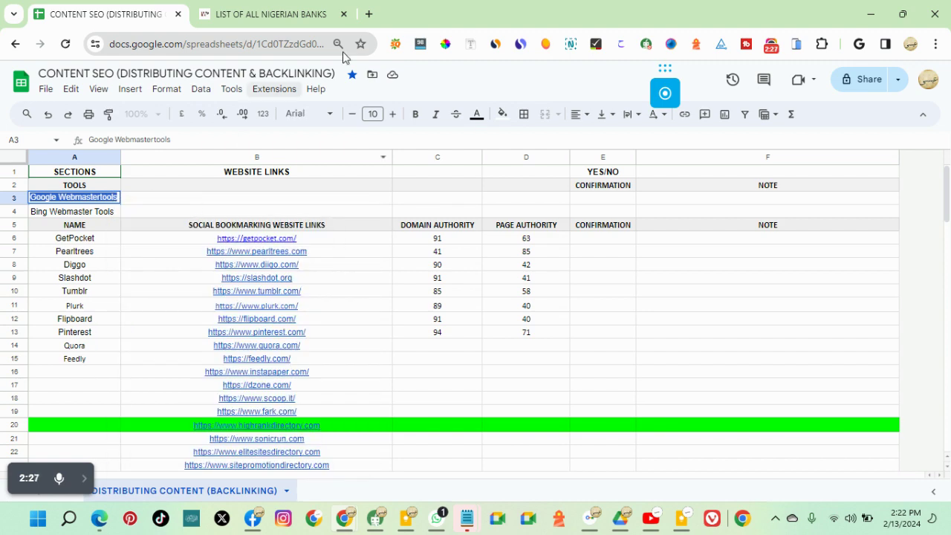
# - Search Google for the copied "Google Webmastertools" in a new browser tab and view the results
pyautogui.click(369, 14)
pyautogui.click(267, 41)
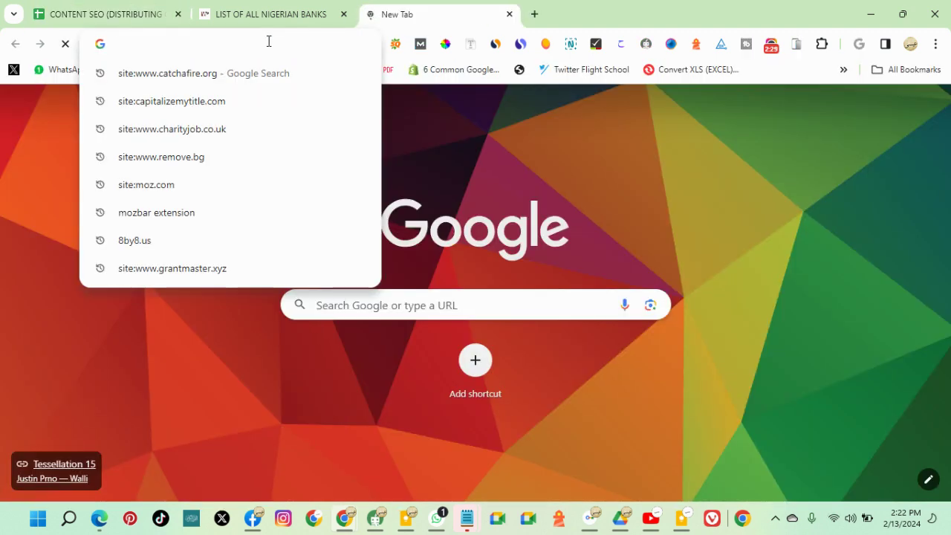
pyautogui.hotkey('ctrl', 'v')
pyautogui.press('Return')
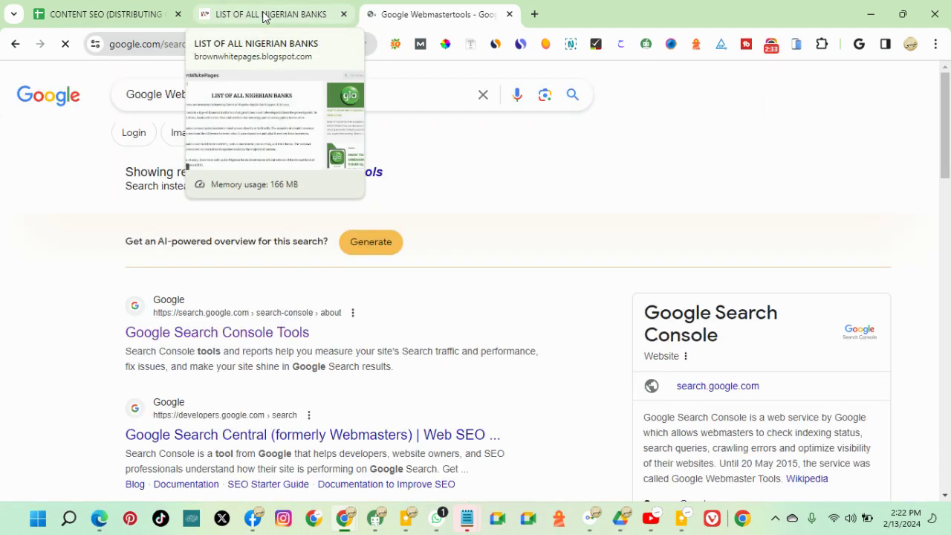
pyautogui.scroll(-2, 33, 367)
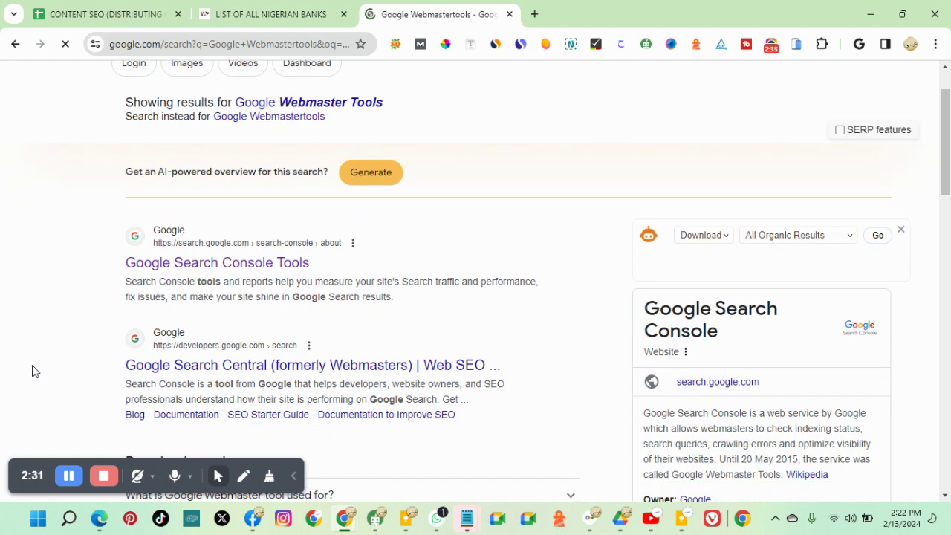
# - Go to search.google.com/search-console and view the Overview page of the brownwhitepages.blogspot.com property
pyautogui.click(250, 44)
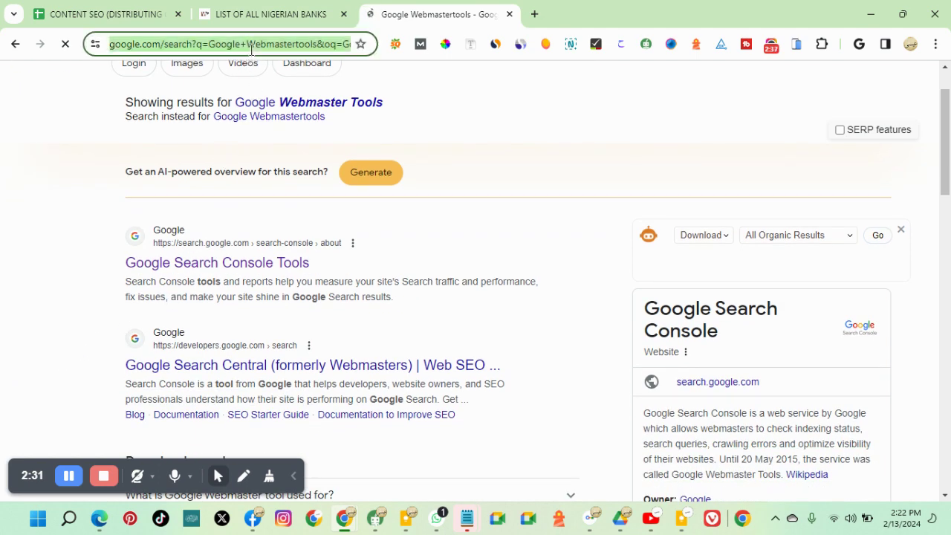
pyautogui.write('sear')
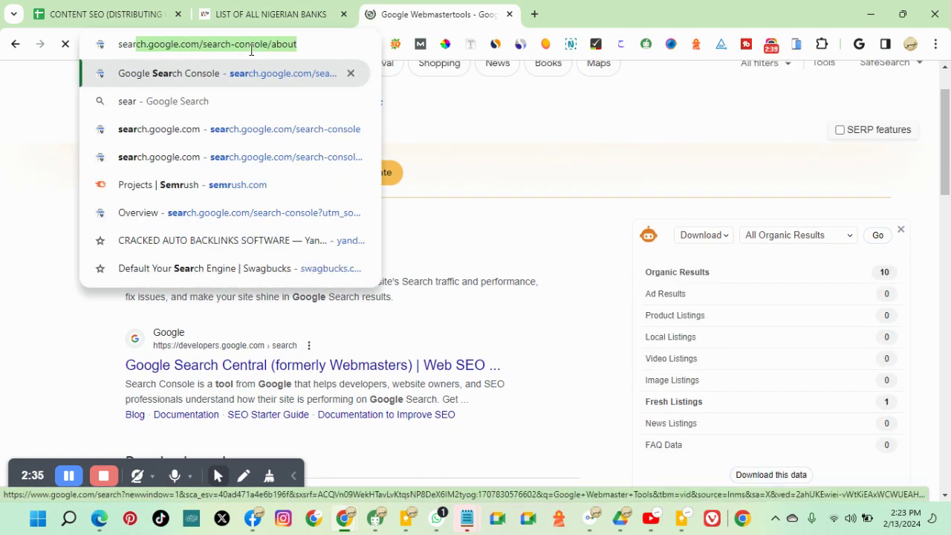
pyautogui.press('End')
pyautogui.press('BackSpace')
pyautogui.press('BackSpace')
pyautogui.press('BackSpace')
pyautogui.press('BackSpace')
pyautogui.press('BackSpace')
pyautogui.press('BackSpace')
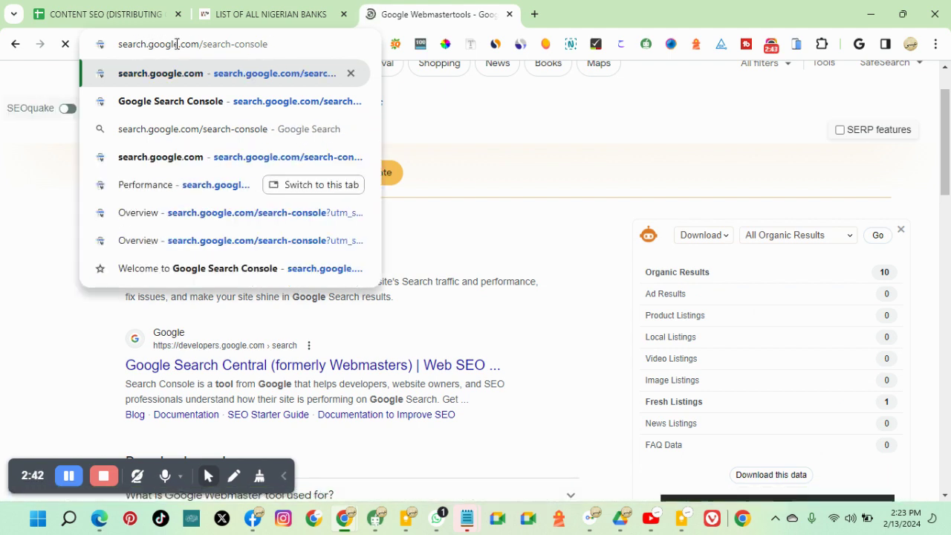
pyautogui.moveTo(283, 44); pyautogui.dragTo(110, 47)
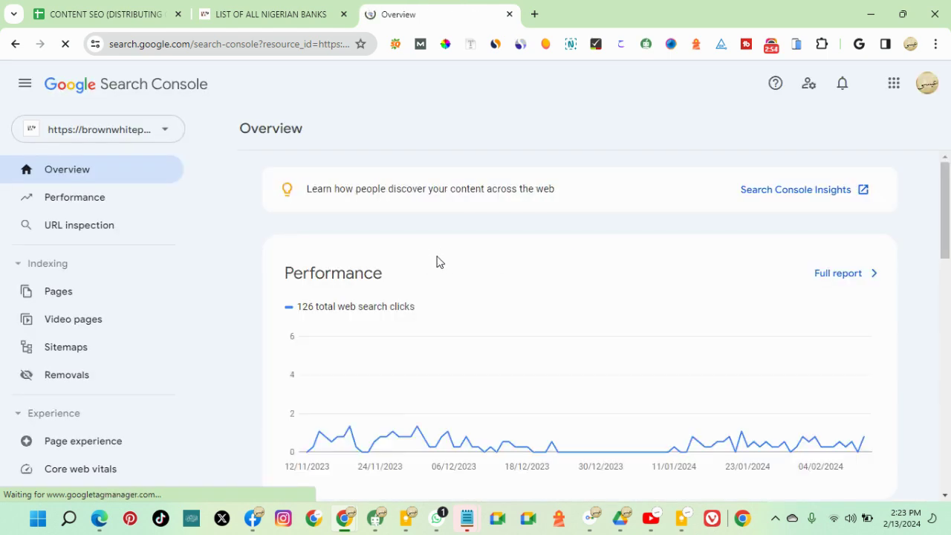
pyautogui.scroll(-5, 622, 412)
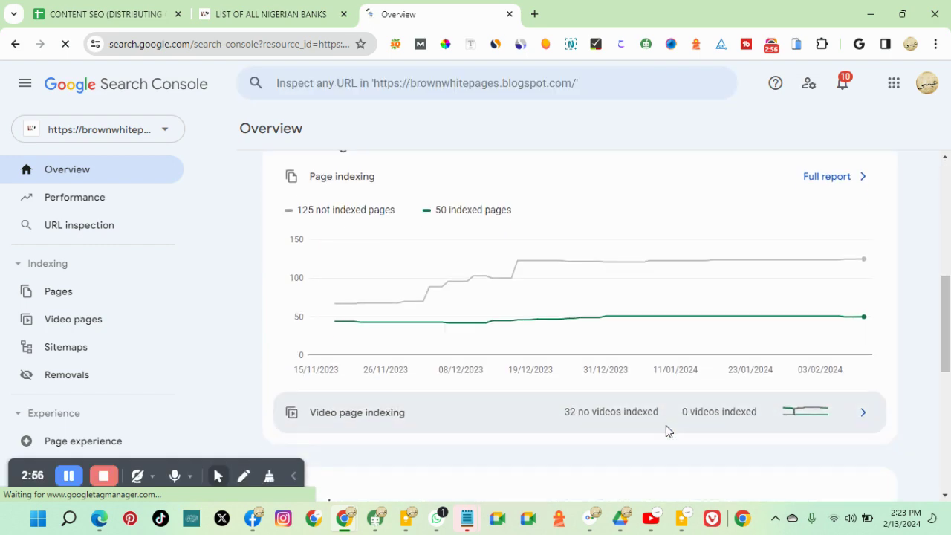
pyautogui.scroll(5, 665, 429)
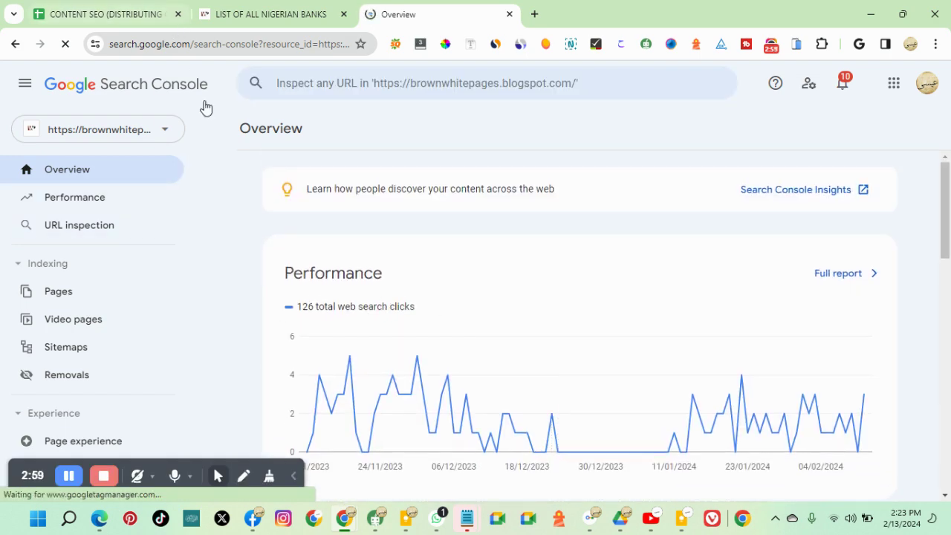
# - Go back to the "LIST OF ALL NIGERIAN BANKS" post and copy its full web address
pyautogui.click(260, 14)
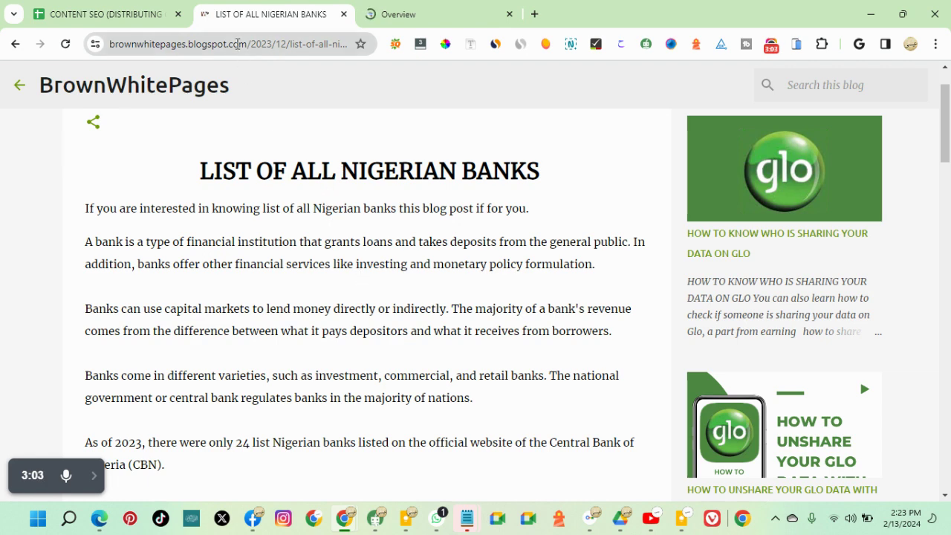
pyautogui.click(241, 46)
pyautogui.rightClick(241, 46)
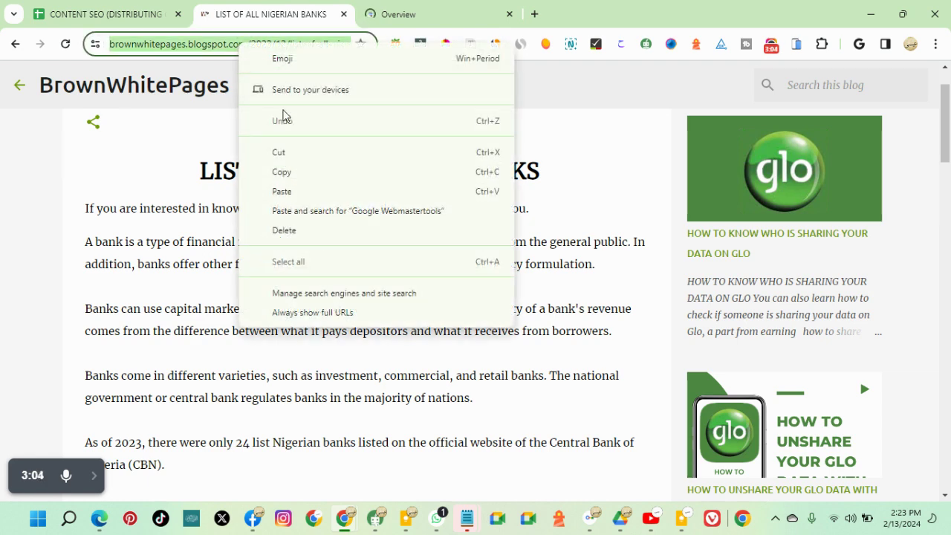
pyautogui.click(290, 153)
pyautogui.click(422, 15)
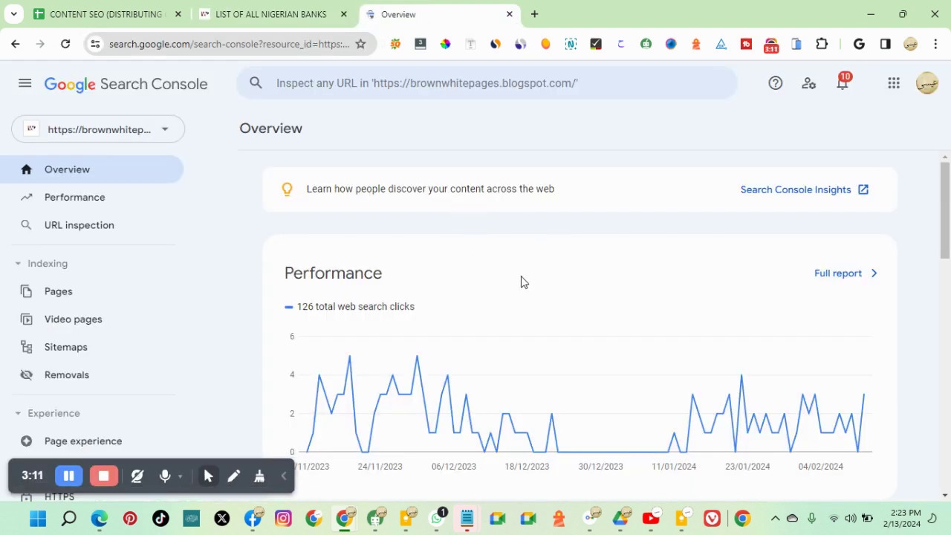
pyautogui.click(473, 83)
pyautogui.rightClick(472, 83)
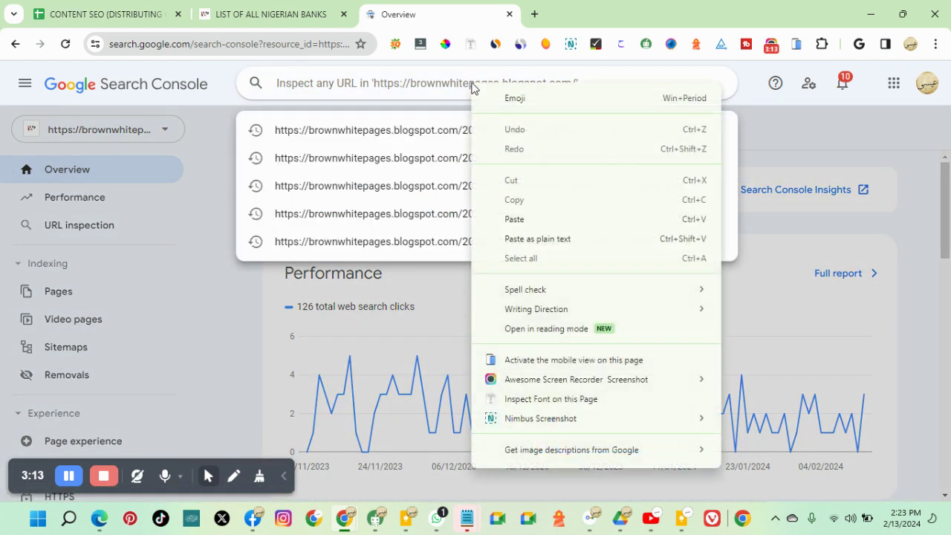
pyautogui.click(525, 216)
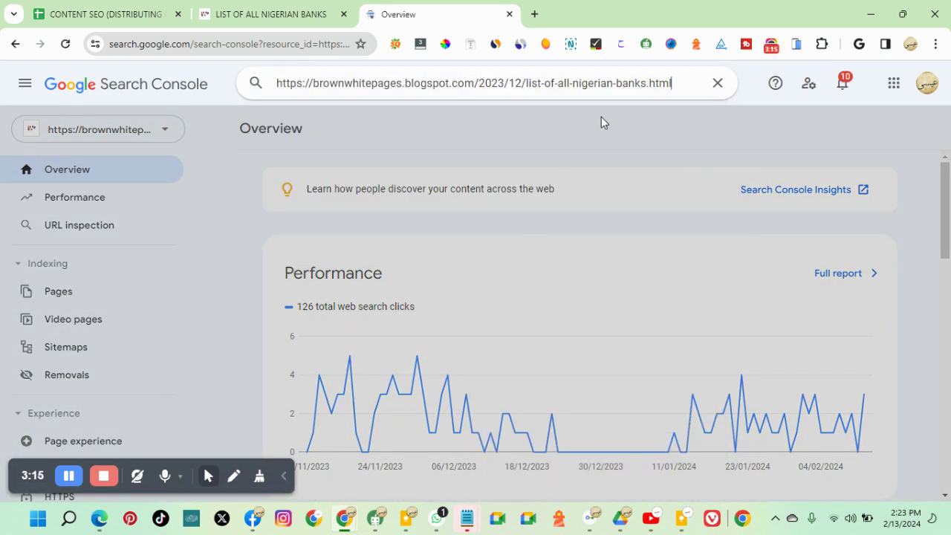
pyautogui.press('Return')
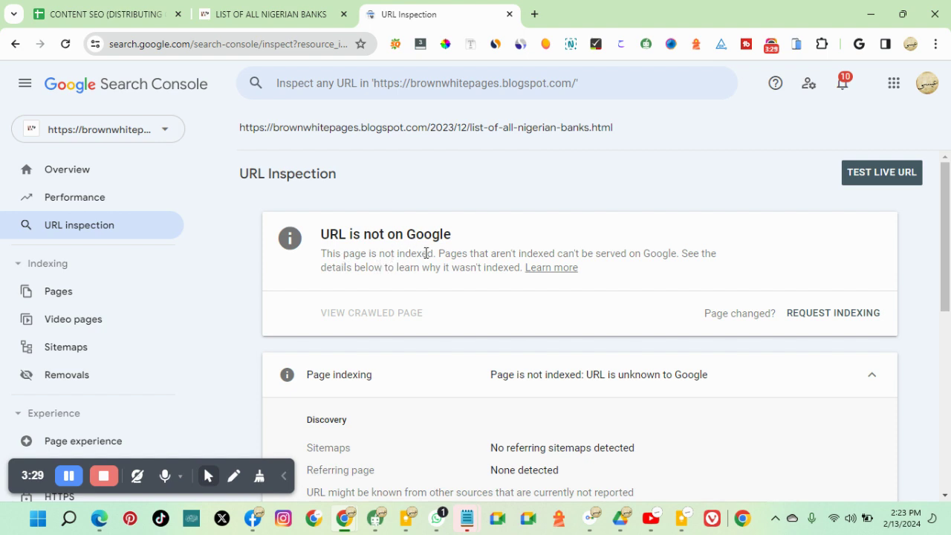
# - Read the inspected URL's index status and request indexing for the Nigerian banks post
pyautogui.moveTo(346, 250); pyautogui.dragTo(327, 253)
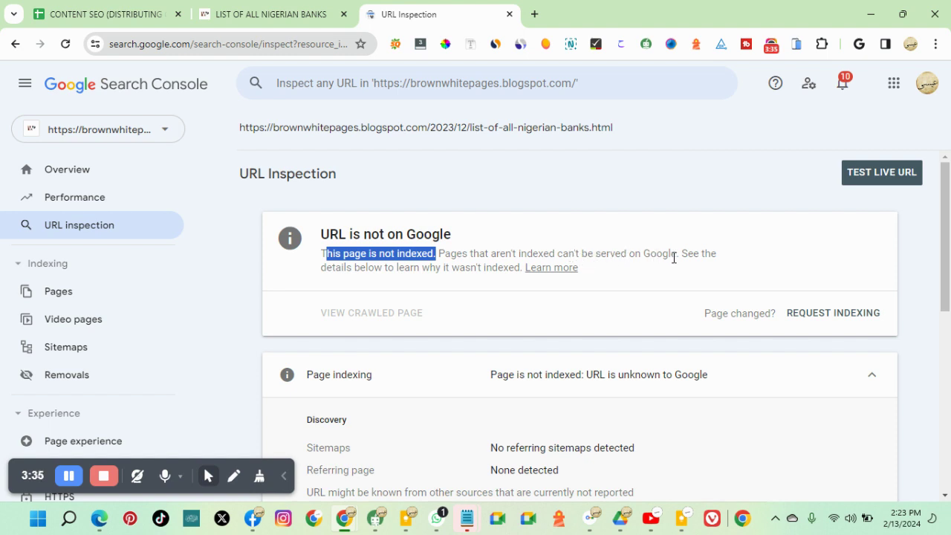
pyautogui.click(229, 299)
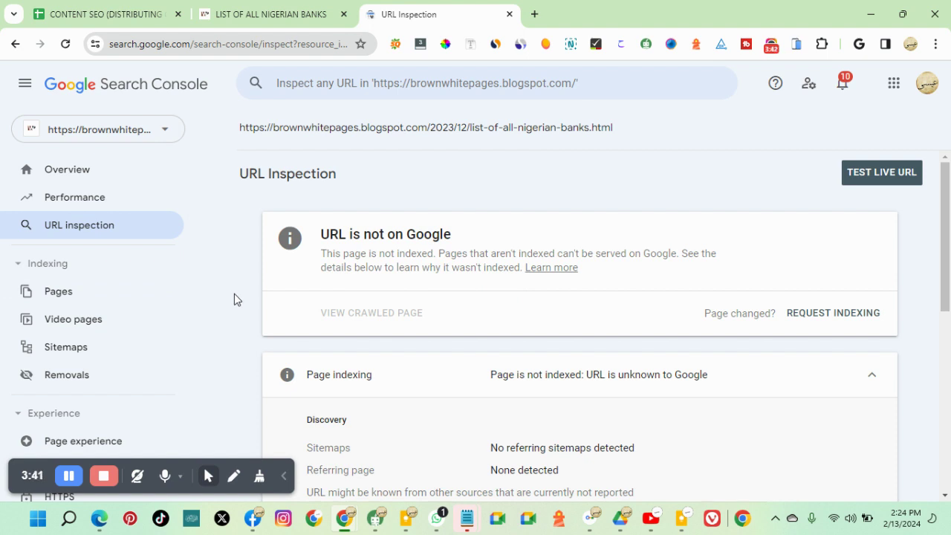
pyautogui.click(835, 316)
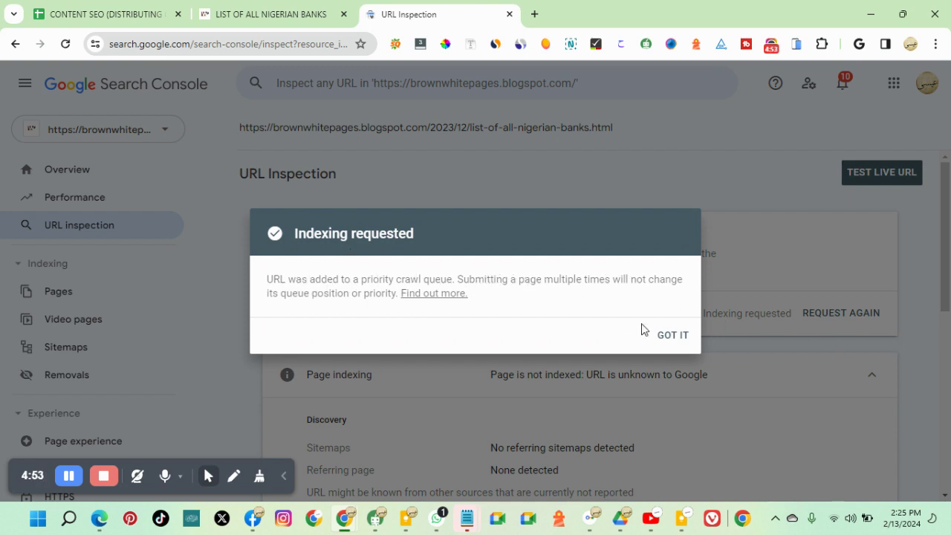
# - Dismiss the indexing confirmation and enter YES as the confirmation for Google Webmastertools in the content SEO spreadsheet
pyautogui.click(674, 336)
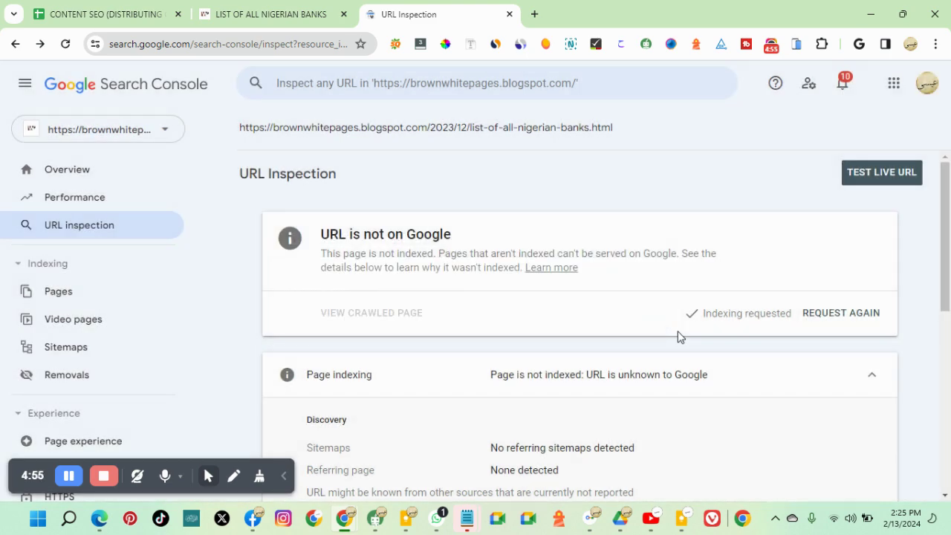
pyautogui.click(127, 14)
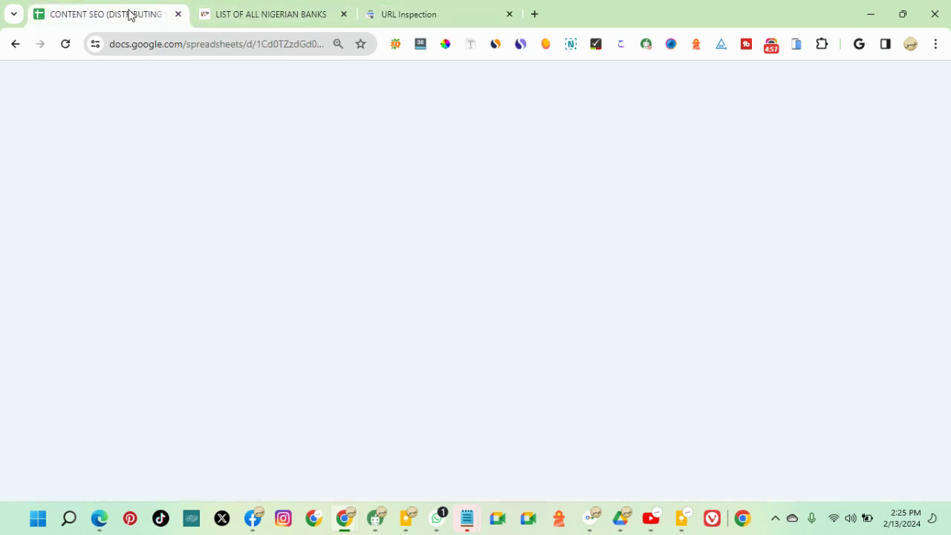
pyautogui.doubleClick(619, 199)
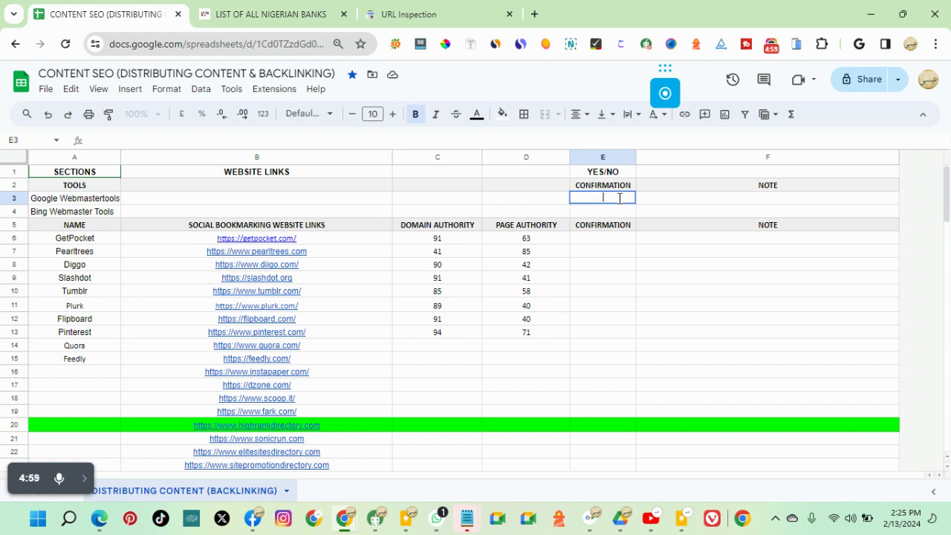
pyautogui.write('YES')
pyautogui.press('BackSpace')
pyautogui.click(644, 265)
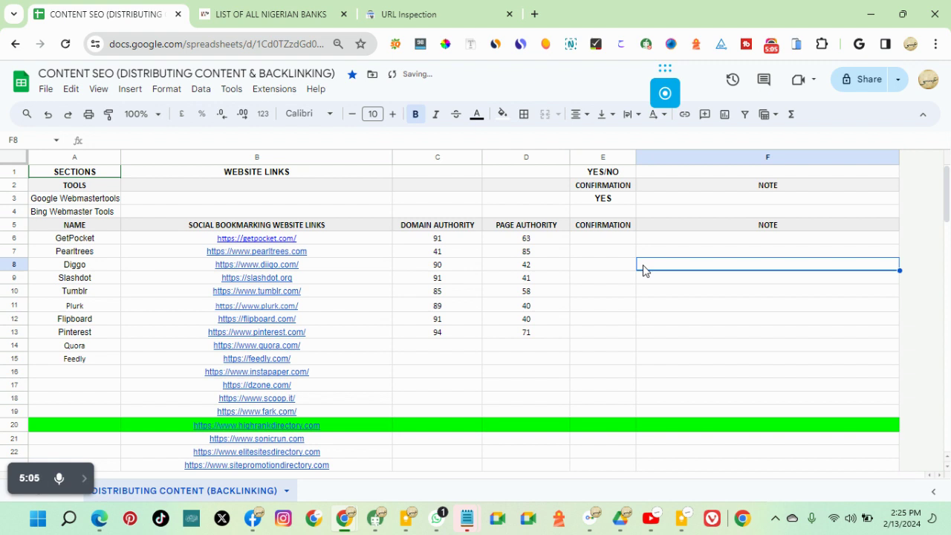
# - Try to open Bing Webmaster Tools at bing.com/webmasters/ in a new browser tab
pyautogui.click(535, 14)
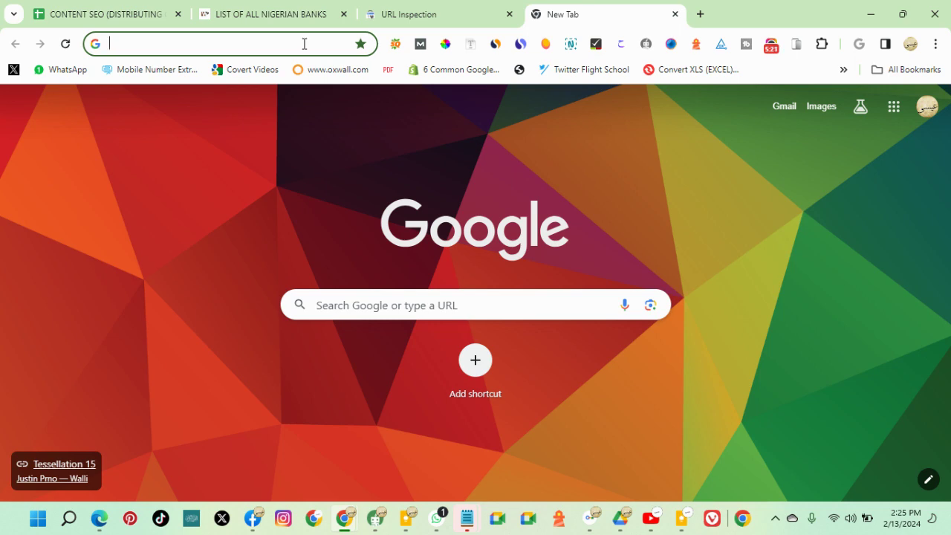
pyautogui.write('BING')
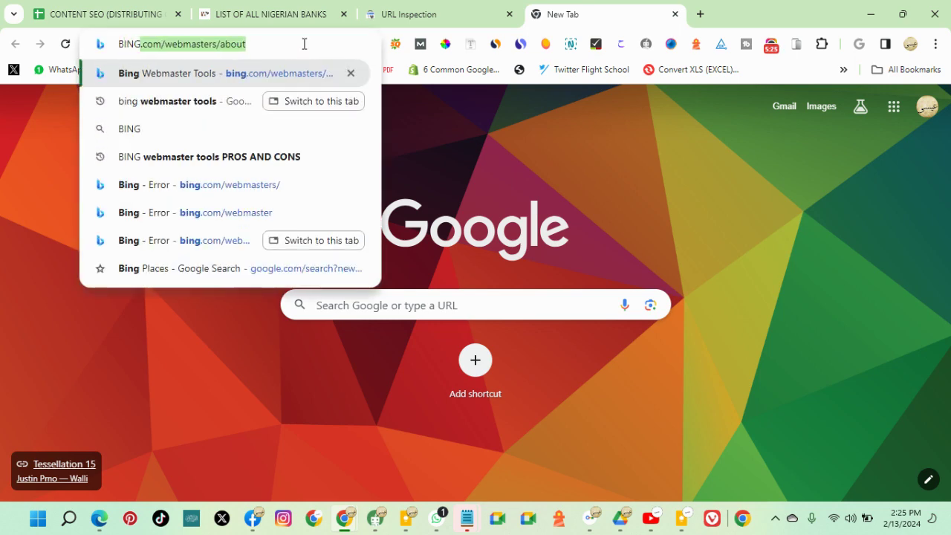
pyautogui.press('Right')
pyautogui.press('BackSpace')
pyautogui.press('BackSpace')
pyautogui.press('BackSpace')
pyautogui.press('BackSpace')
pyautogui.press('BackSpace')
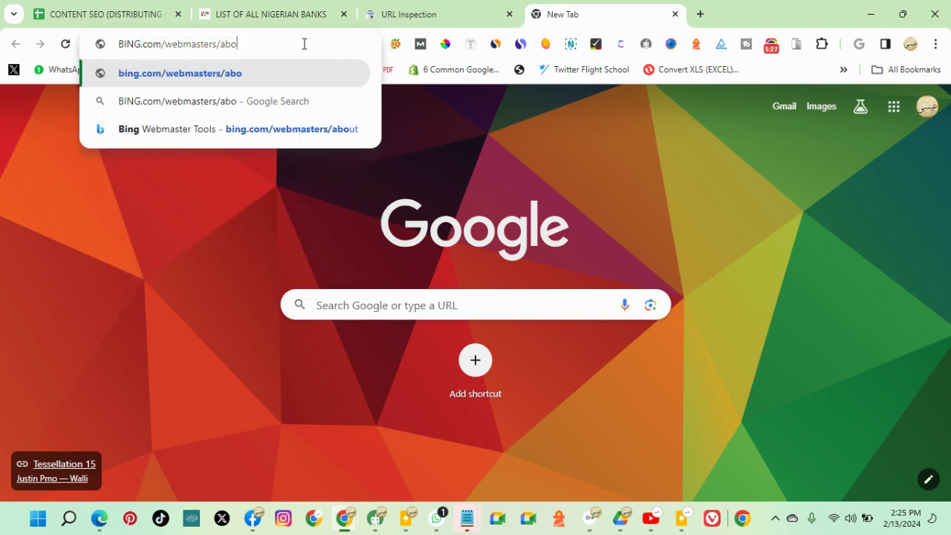
pyautogui.press('Return')
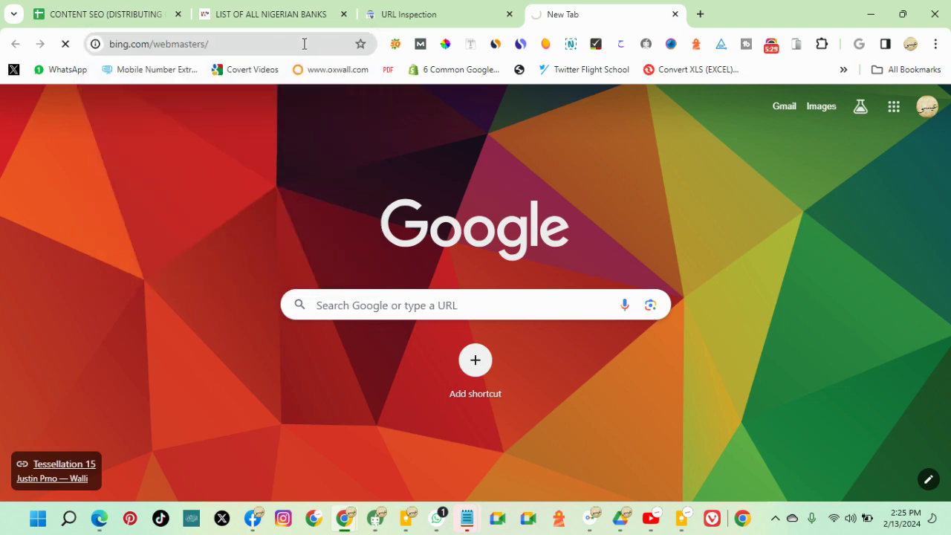
# - Try refreshing the Bing Webmaster page
pyautogui.click(215, 43)
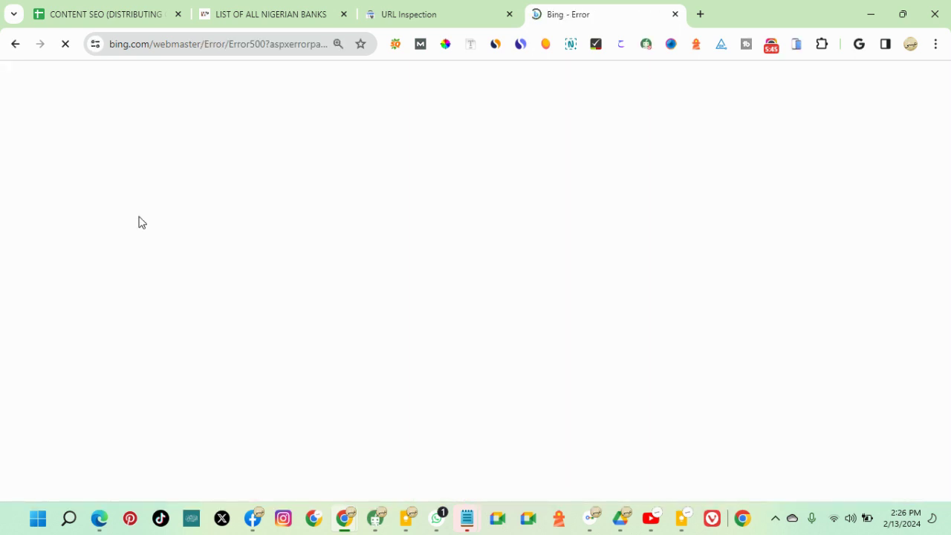
pyautogui.click(213, 47)
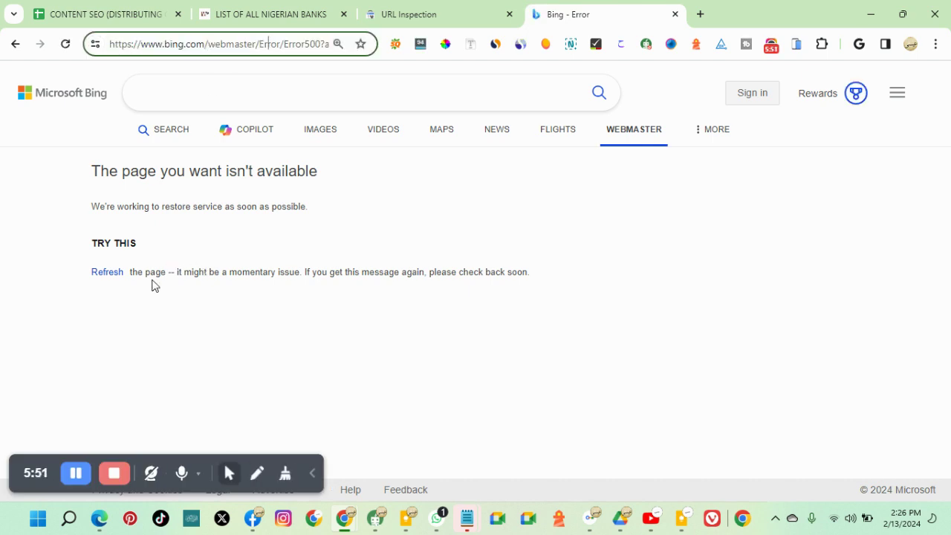
pyautogui.click(116, 281)
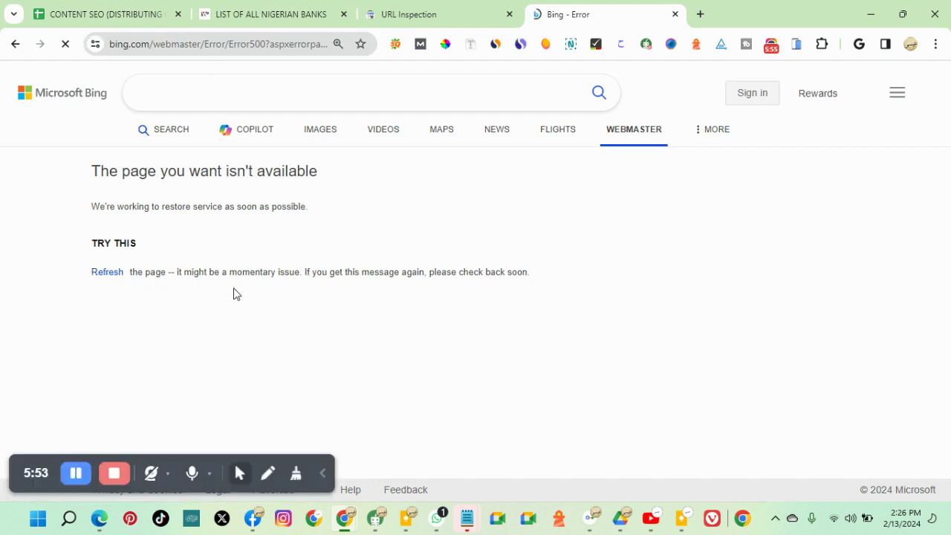
# - Switch to the other Chrome profile, restore its previous pages, minimize the Canva checklist window and start a new tab for a web address
pyautogui.click(315, 520)
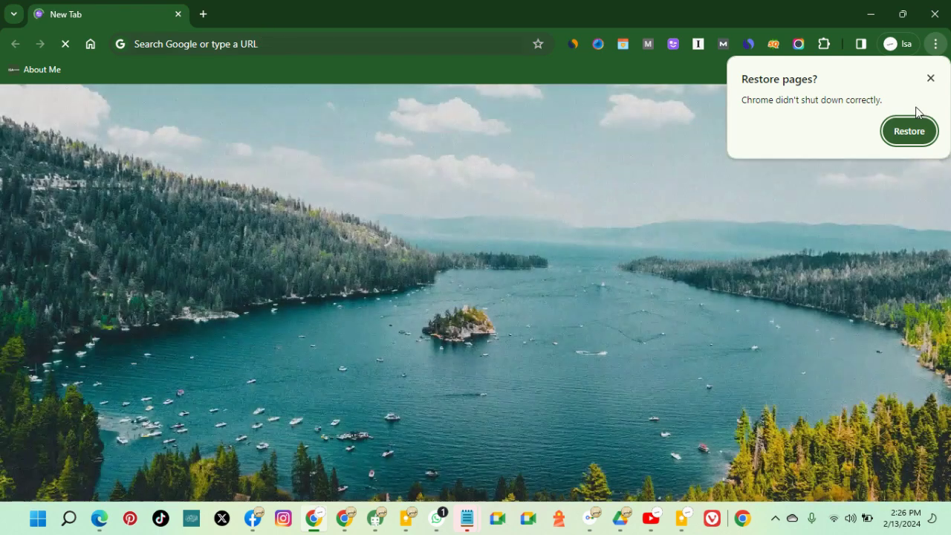
pyautogui.click(907, 132)
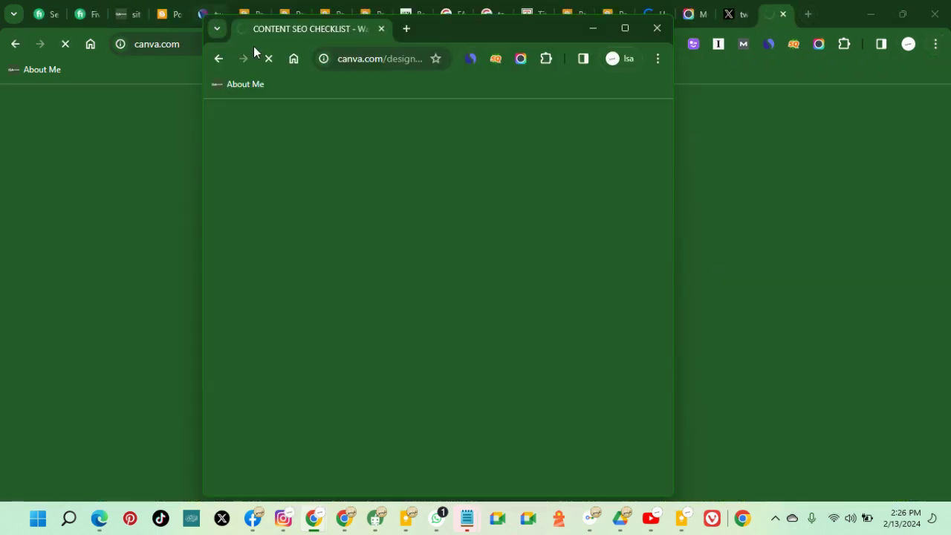
pyautogui.click(599, 29)
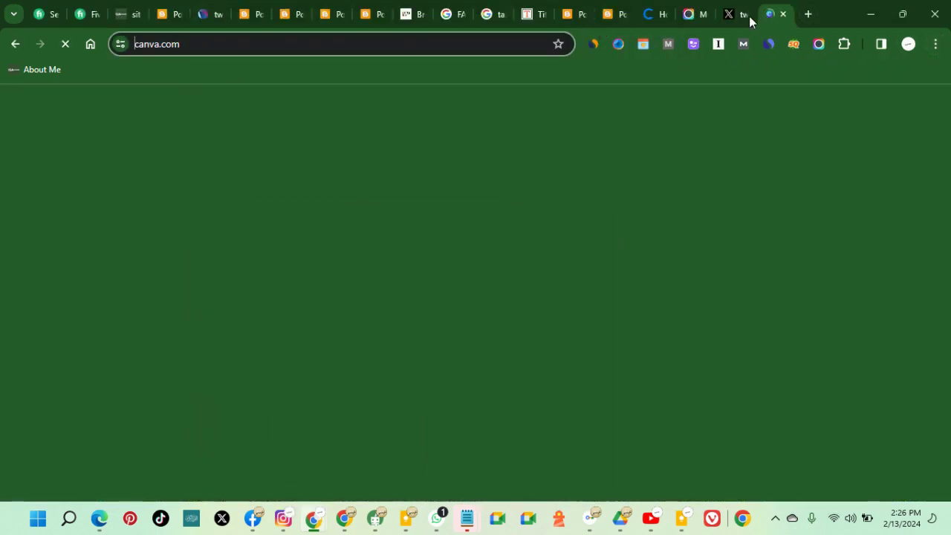
pyautogui.click(804, 14)
pyautogui.click(397, 44)
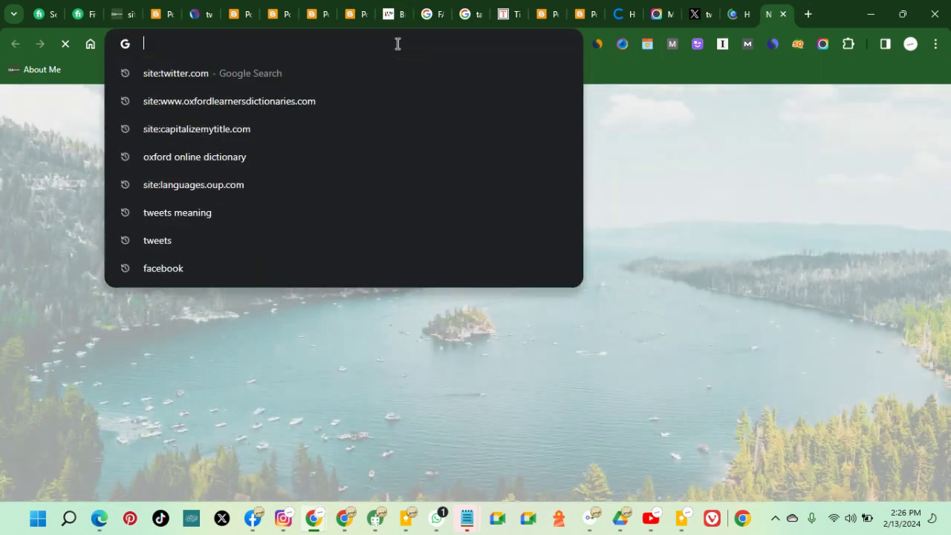